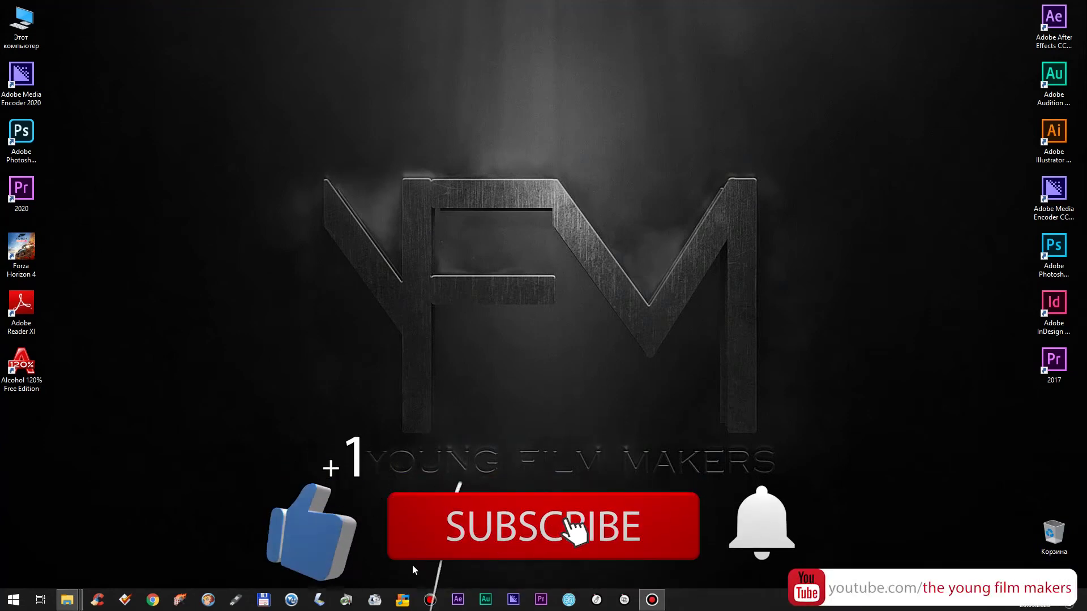
Open Movavi Video Converter Premium and move its window towards the middle of the desktop
left_click(403, 600)
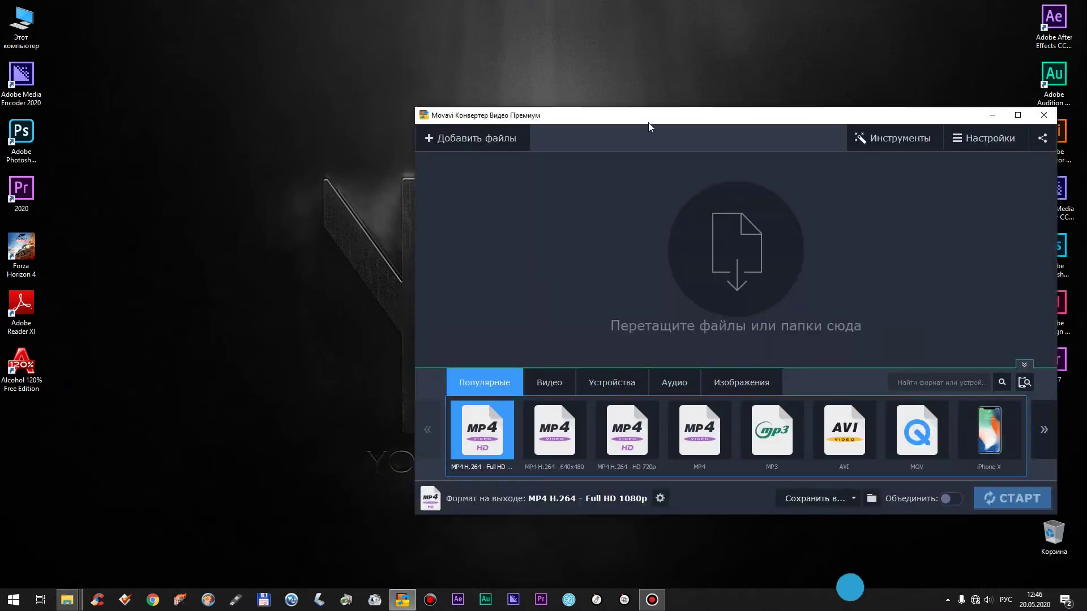
left_click_drag(648, 123, 521, 82)
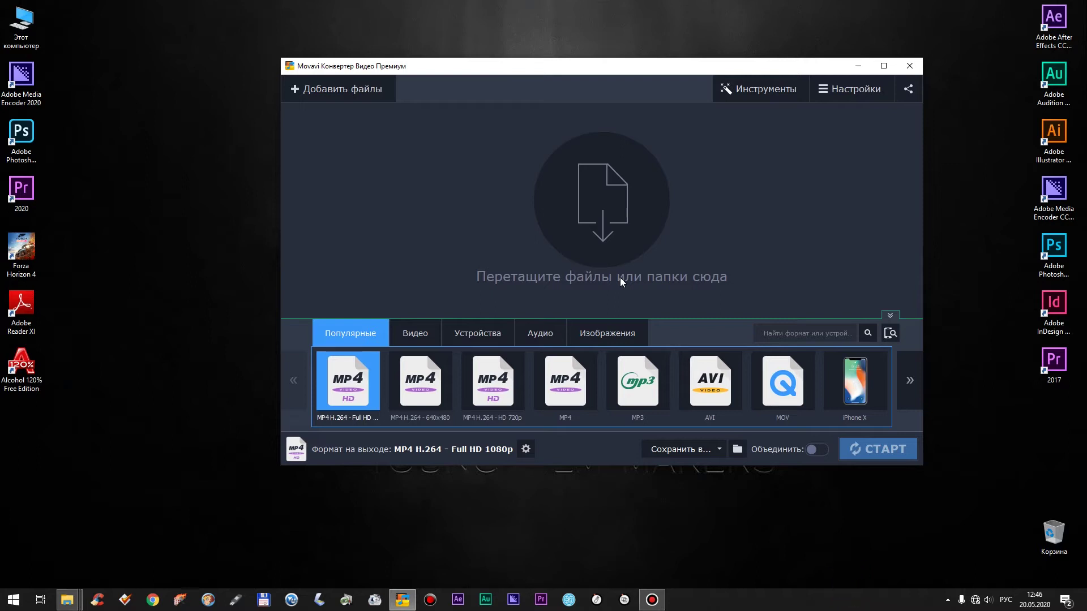
Look through the available video output formats, from MP4 and AVI to WebM and OGV
left_click(415, 333)
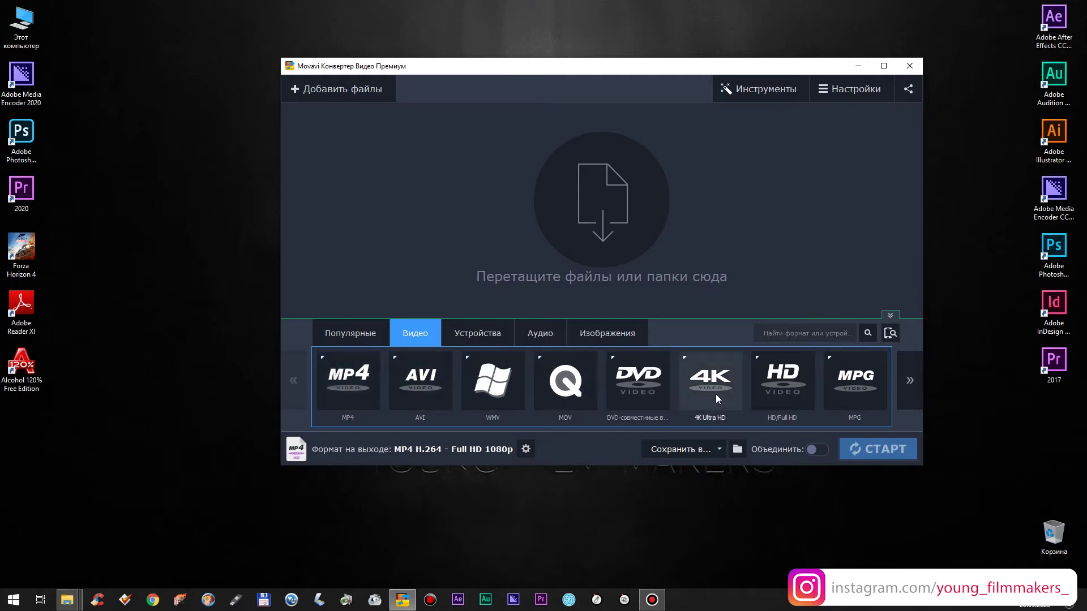
left_click(909, 388)
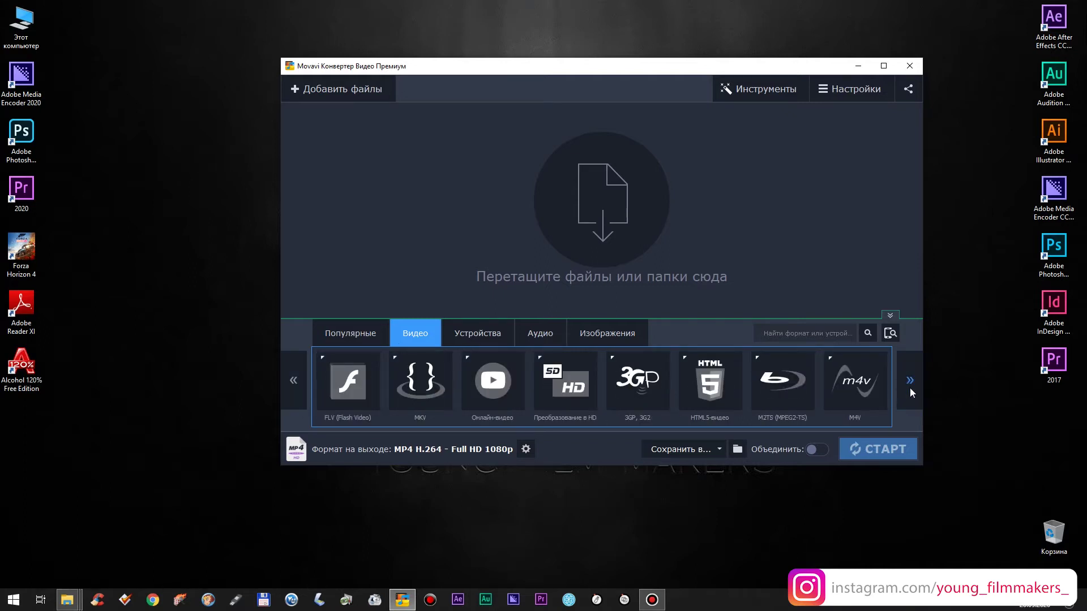
left_click(909, 388)
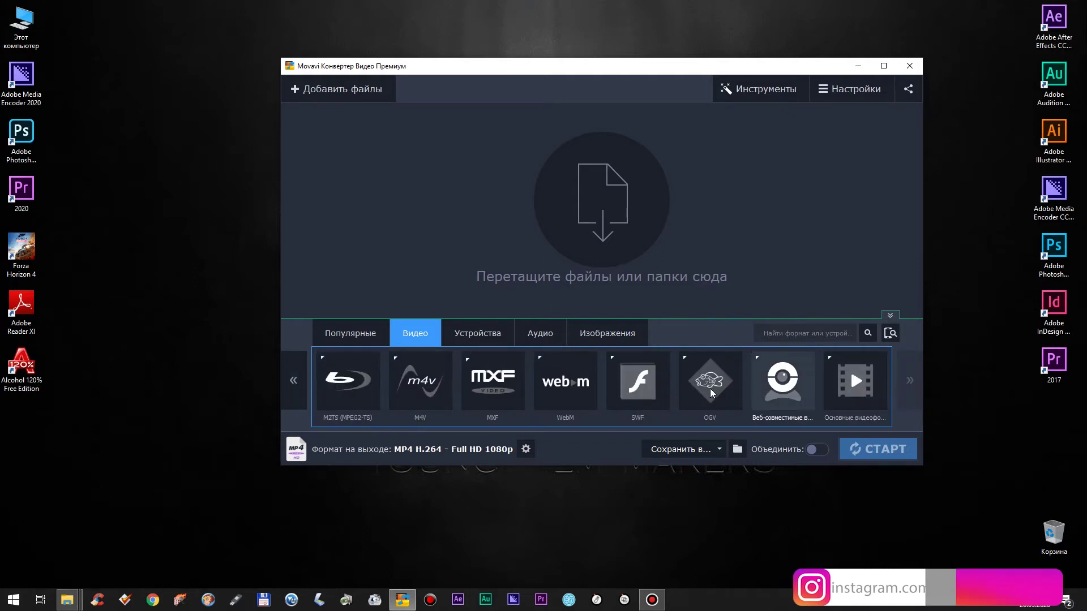
left_click(293, 382)
left_click(293, 382)
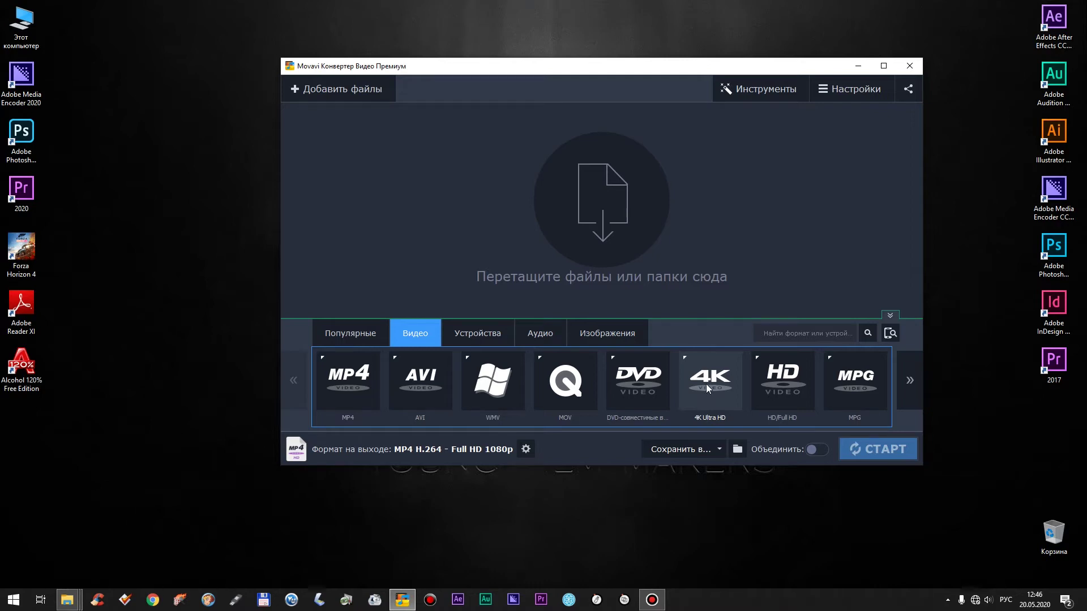
Look through the device output profiles and examine the iPhone presets offered for Apple
left_click(463, 341)
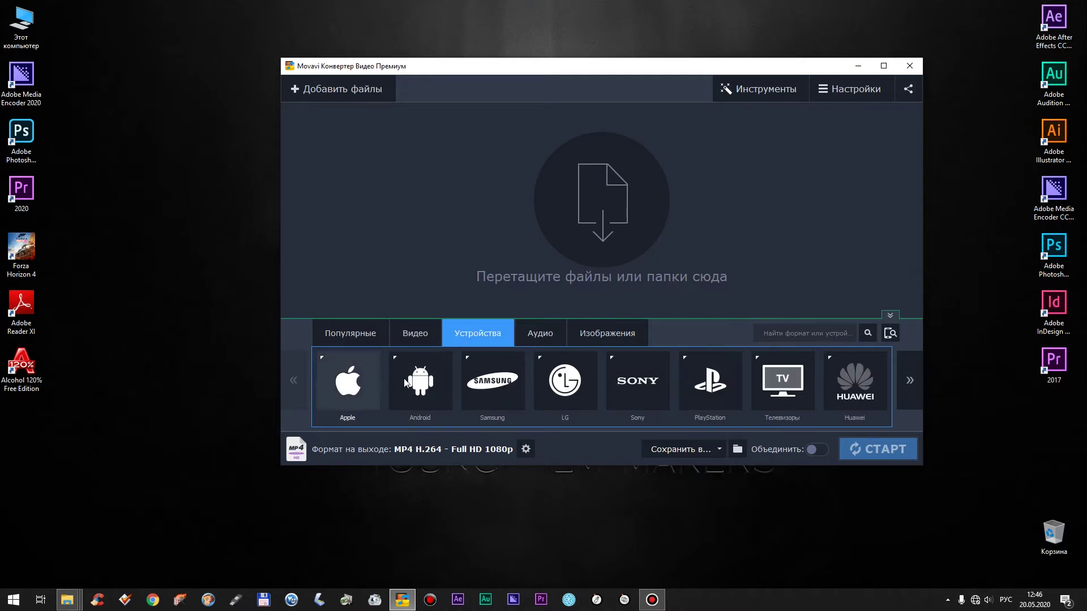
left_click(906, 384)
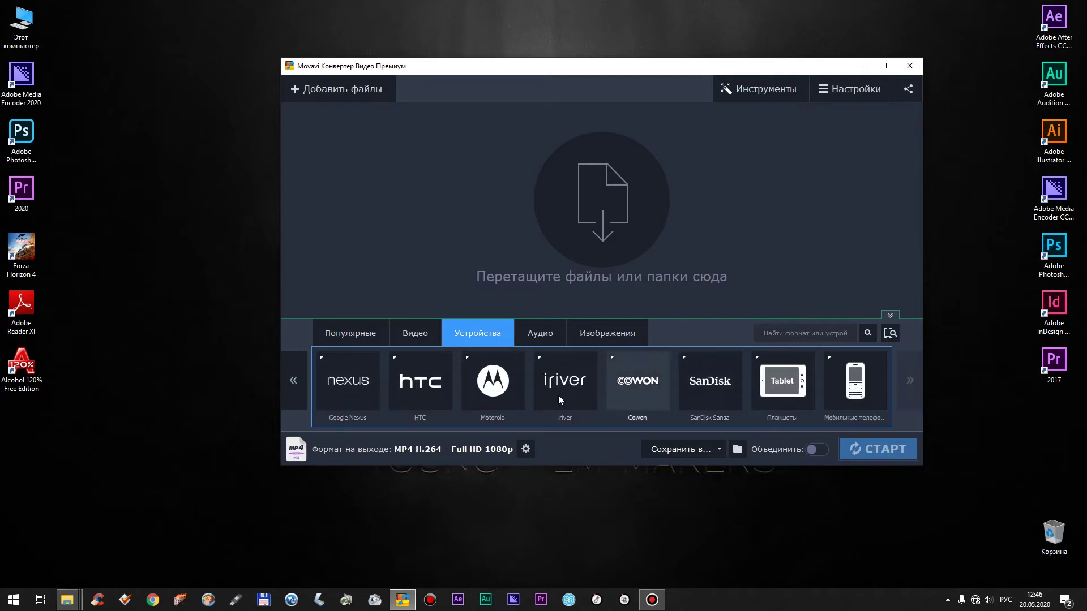
left_click(287, 386)
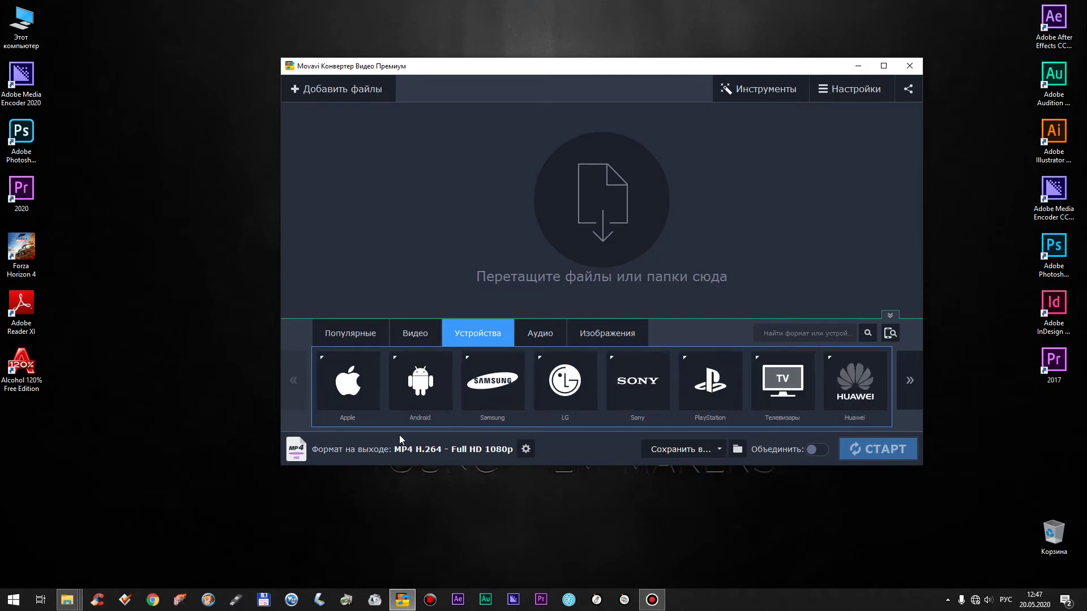
left_click(355, 384)
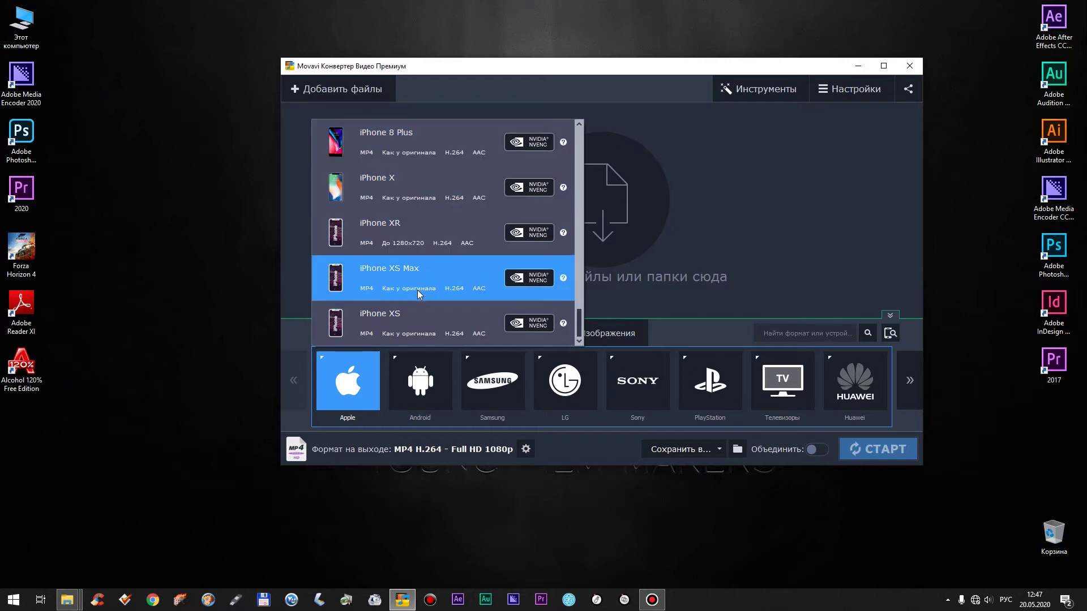
mouse_move(582, 326)
left_mouse_down()
mouse_move(581, 150)
mouse_move(582, 327)
left_mouse_up()
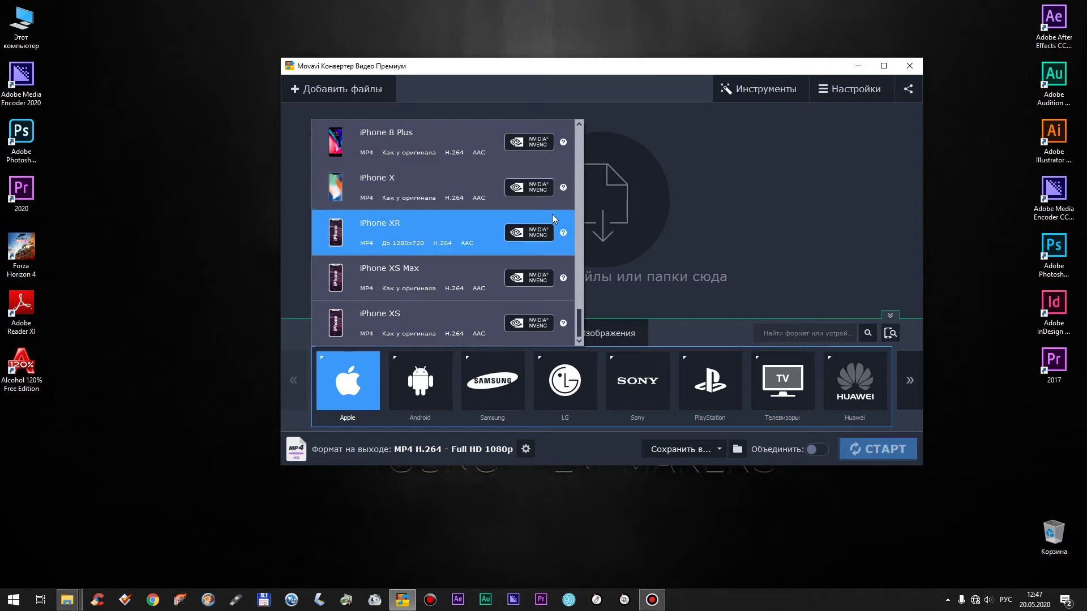
left_click(634, 73)
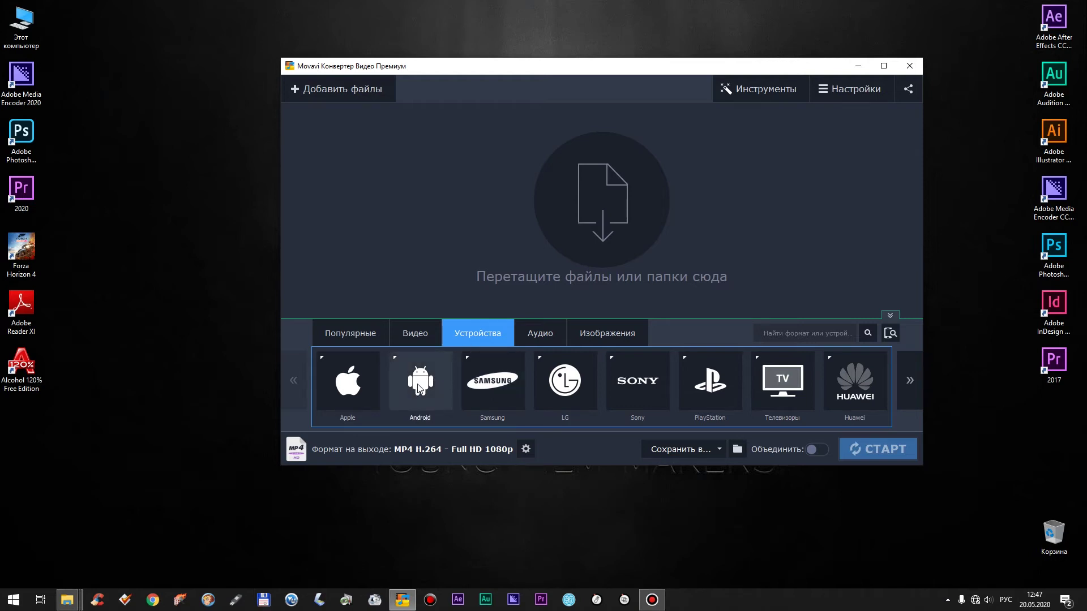
Look through the available audio and image output formats
left_click(550, 332)
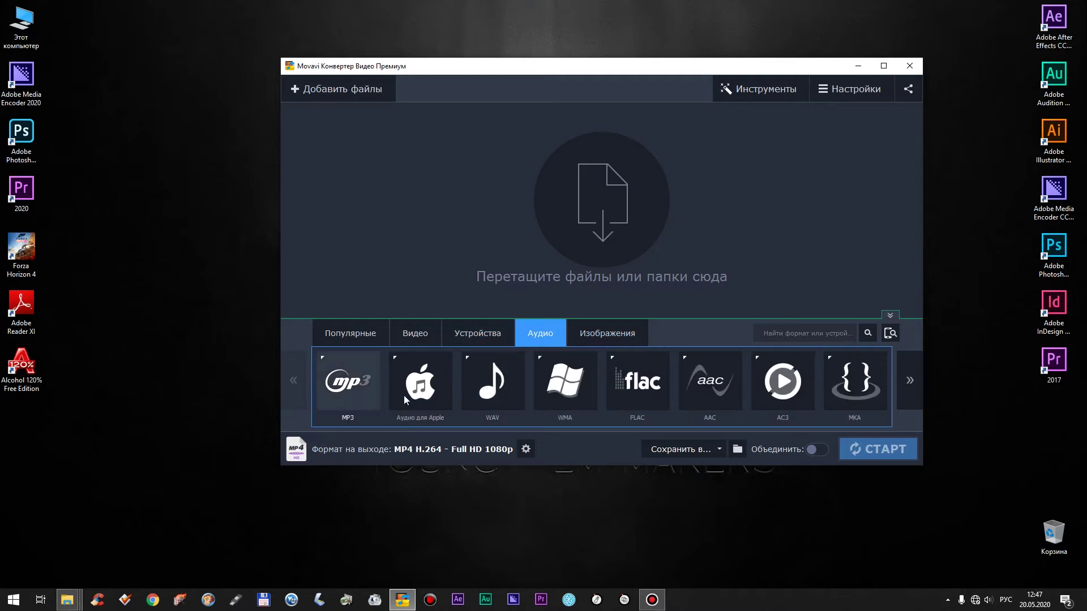
left_click(912, 383)
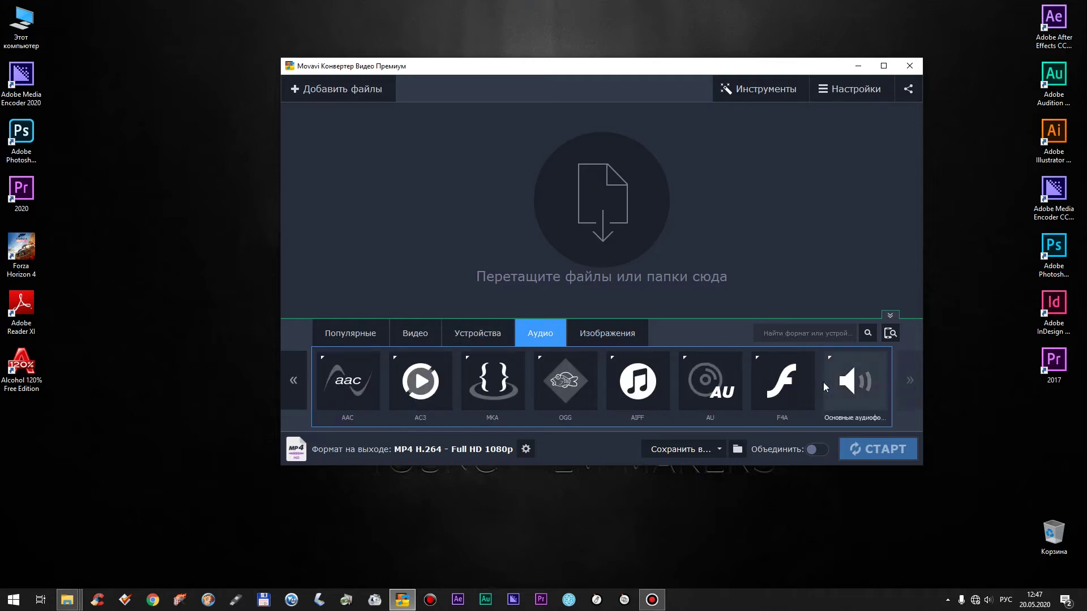
left_click(622, 340)
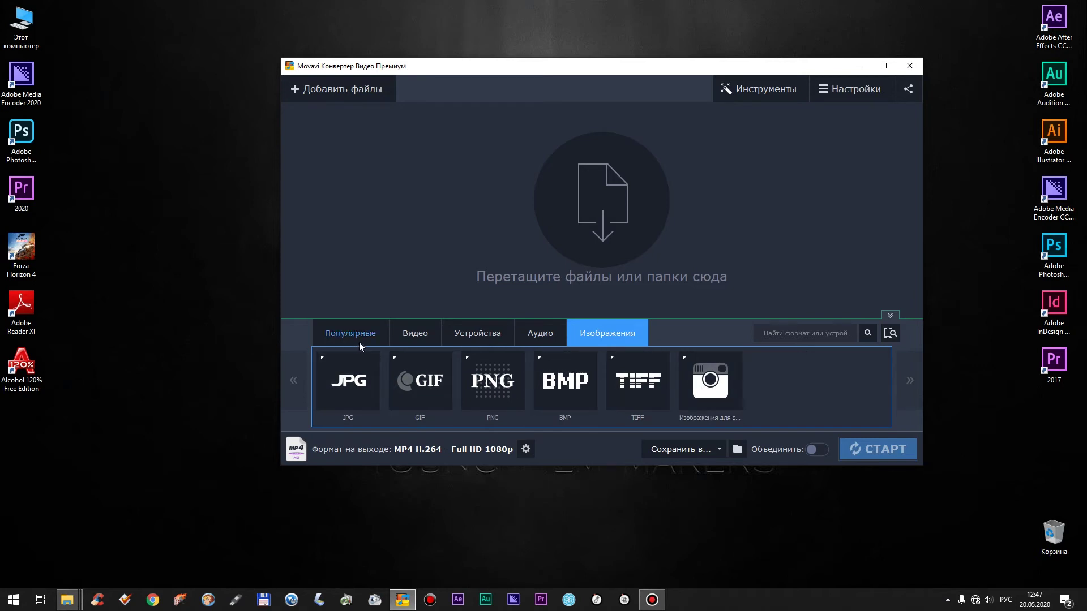
Set the output format to the MP4 H.264 - HD 720p video preset
left_click(415, 335)
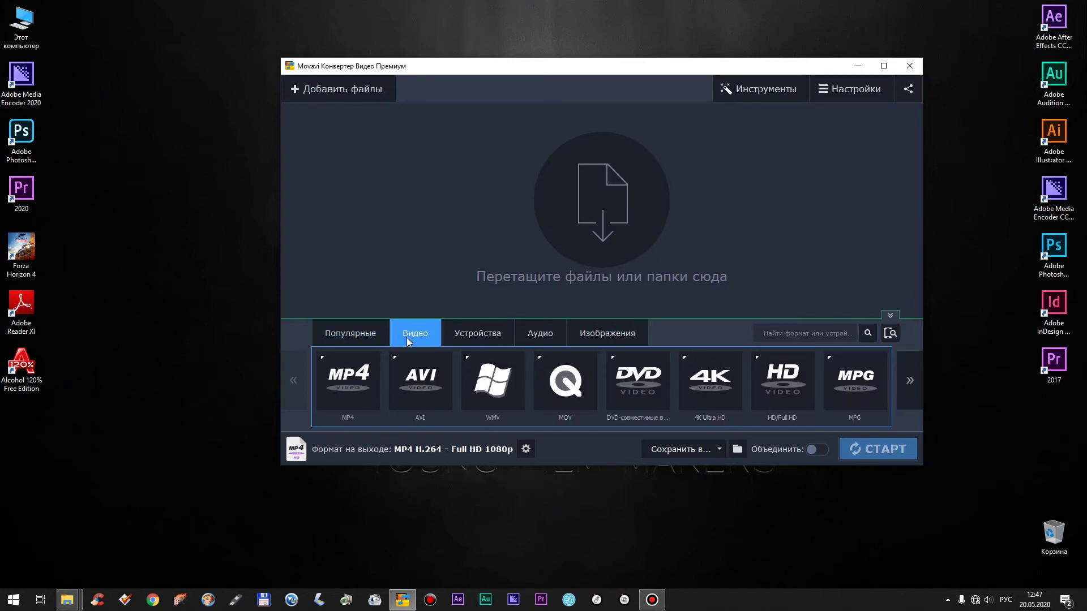
left_click(344, 380)
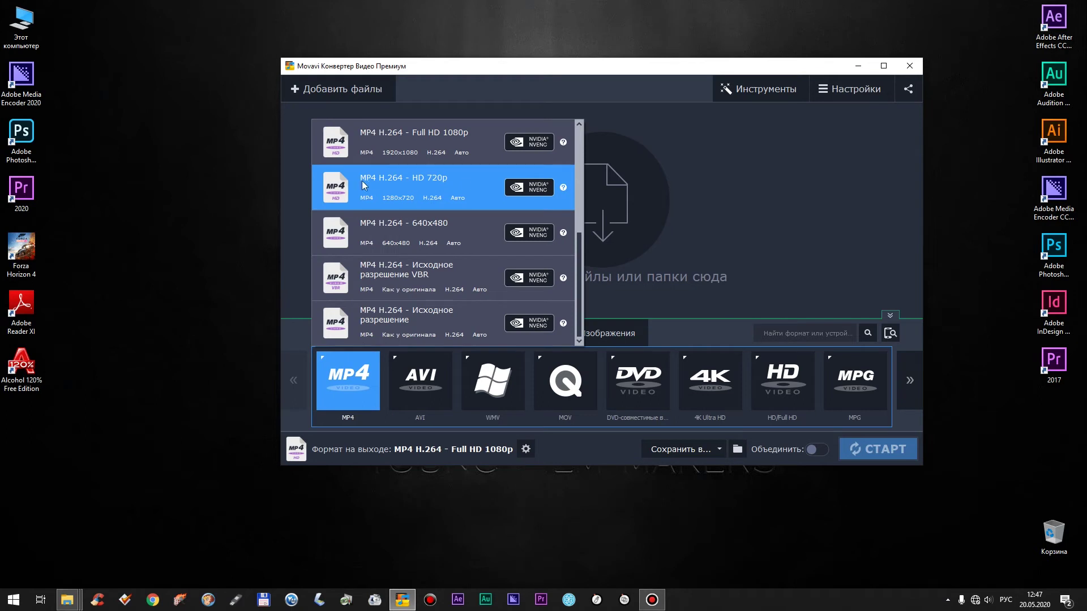
left_click(426, 189)
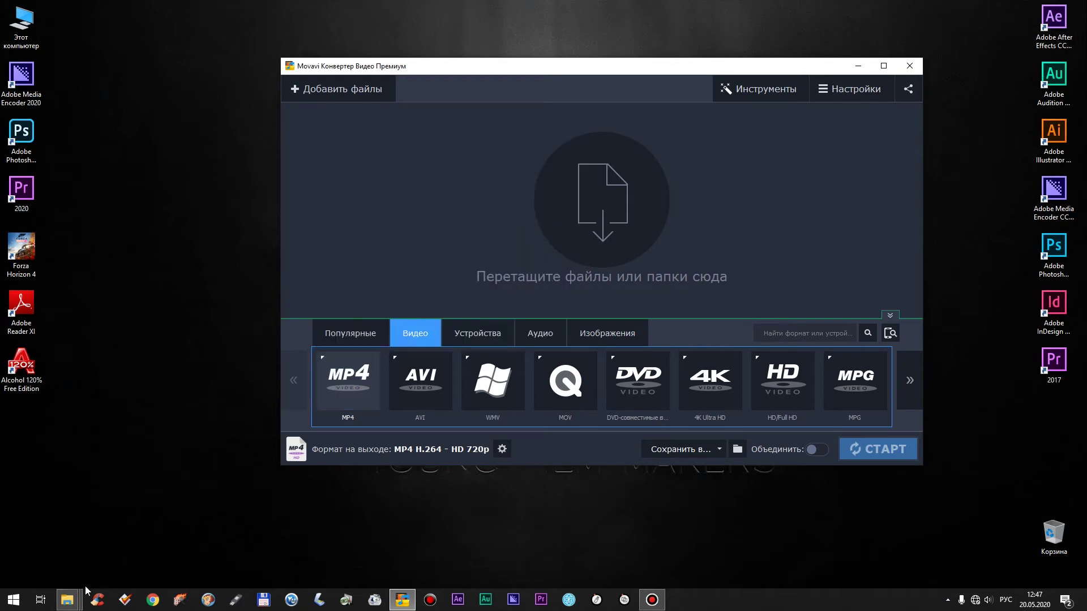
Add the video TOP-4 layfhak #12 from the TOP 4 layfhak premiere pro folder to the conversion list
left_click(74, 599)
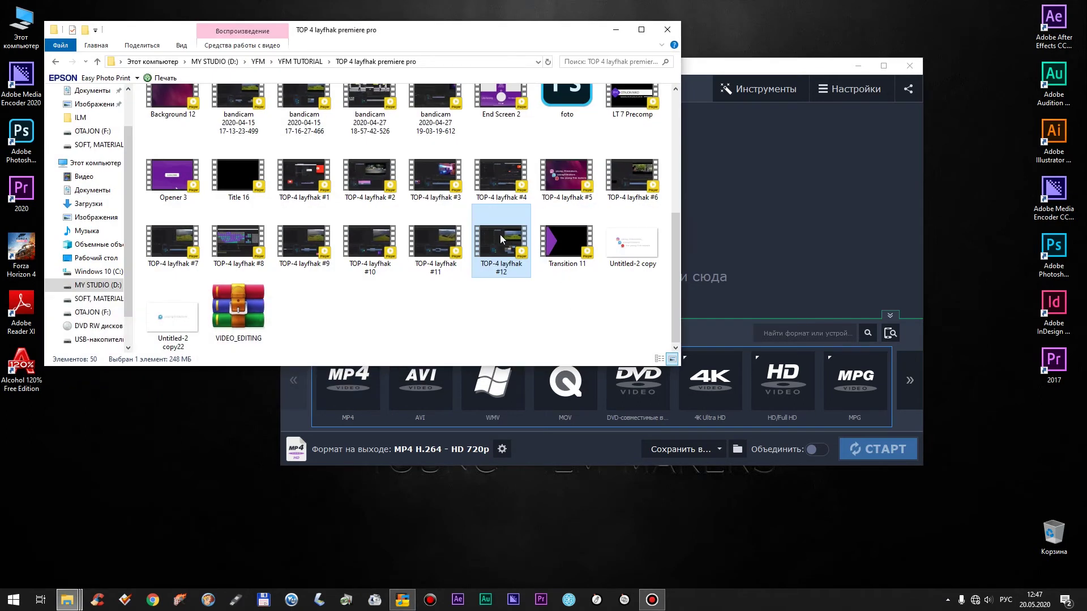
left_click_drag(500, 234, 763, 192)
left_click(755, 222)
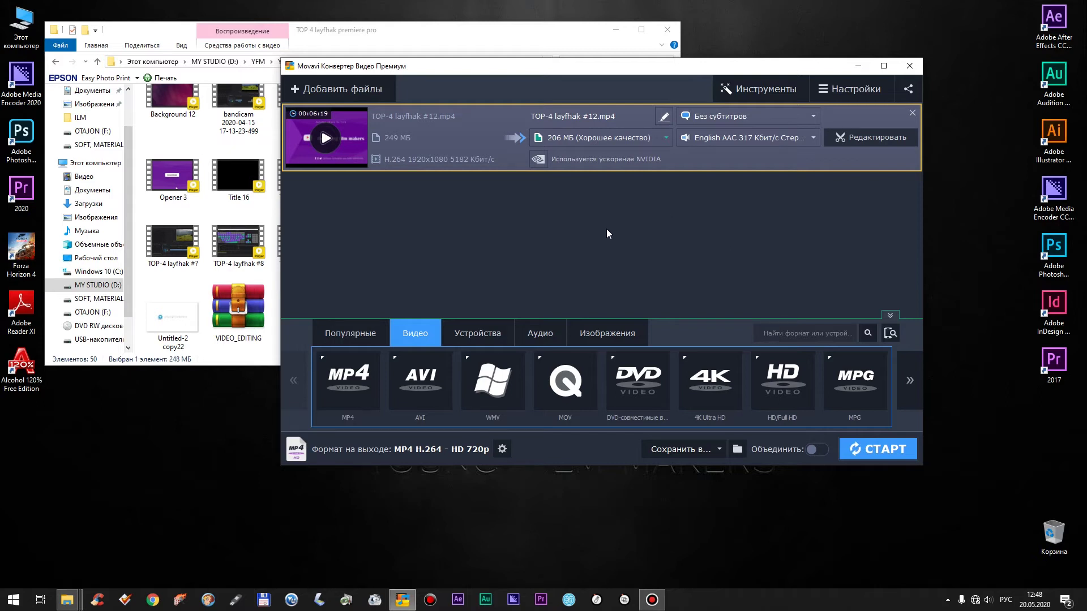
Reduce the target output size of TOP-4 layfhak #12.mp4 to about 78 MB
left_click(566, 139)
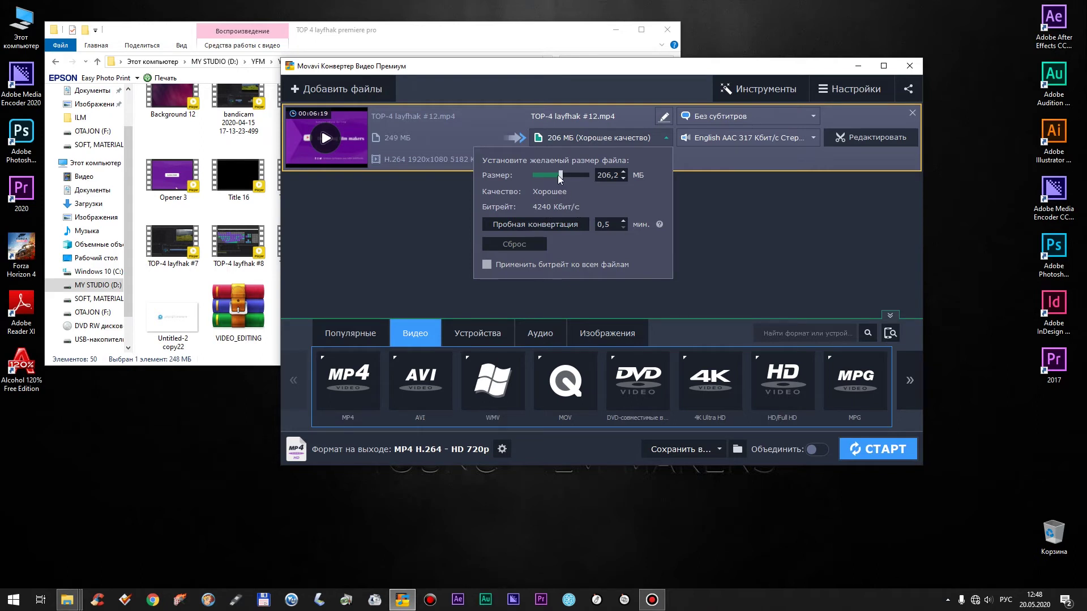
mouse_move(561, 176)
left_mouse_down()
mouse_move(542, 177)
mouse_move(586, 176)
mouse_move(541, 176)
left_mouse_up()
left_click(623, 171)
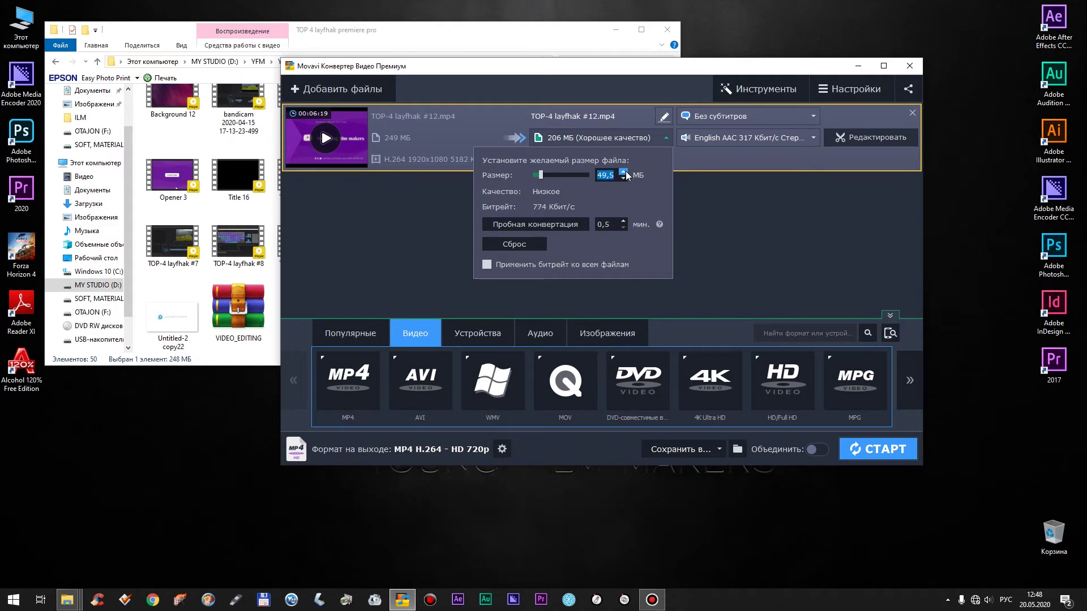
left_click(623, 172)
left_click(623, 172)
left_click(623, 172)
left_click(623, 171)
left_click(626, 171)
left_click(624, 171)
left_click(624, 172)
left_click(623, 172)
left_click(623, 172)
left_click(623, 172)
left_click(626, 171)
left_click(626, 171)
left_click(626, 171)
left_click(721, 211)
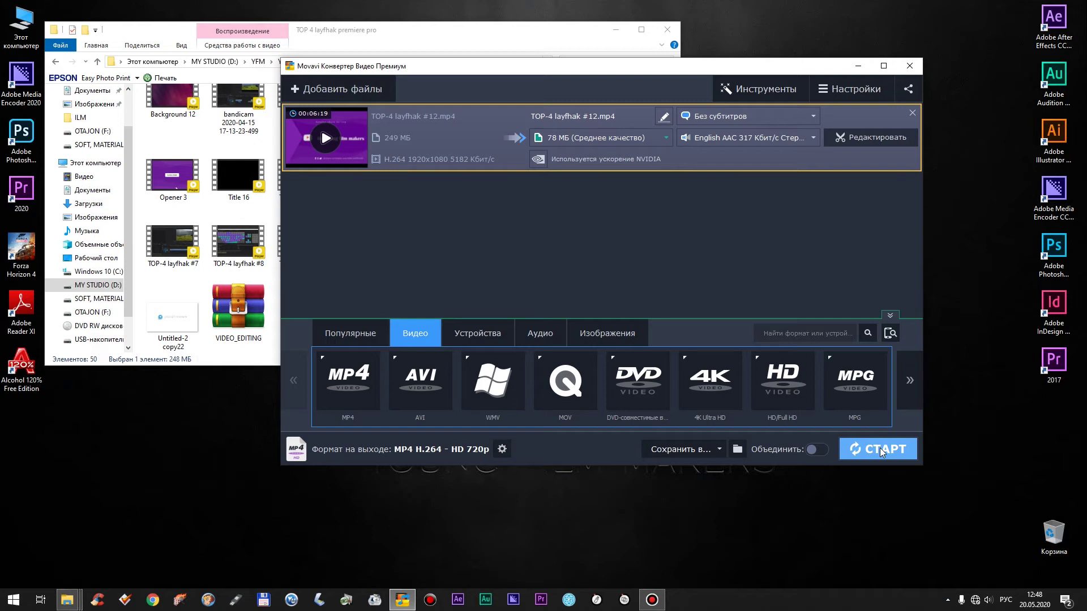
View the output folder selection dialog and close it without choosing a folder
left_click(738, 450)
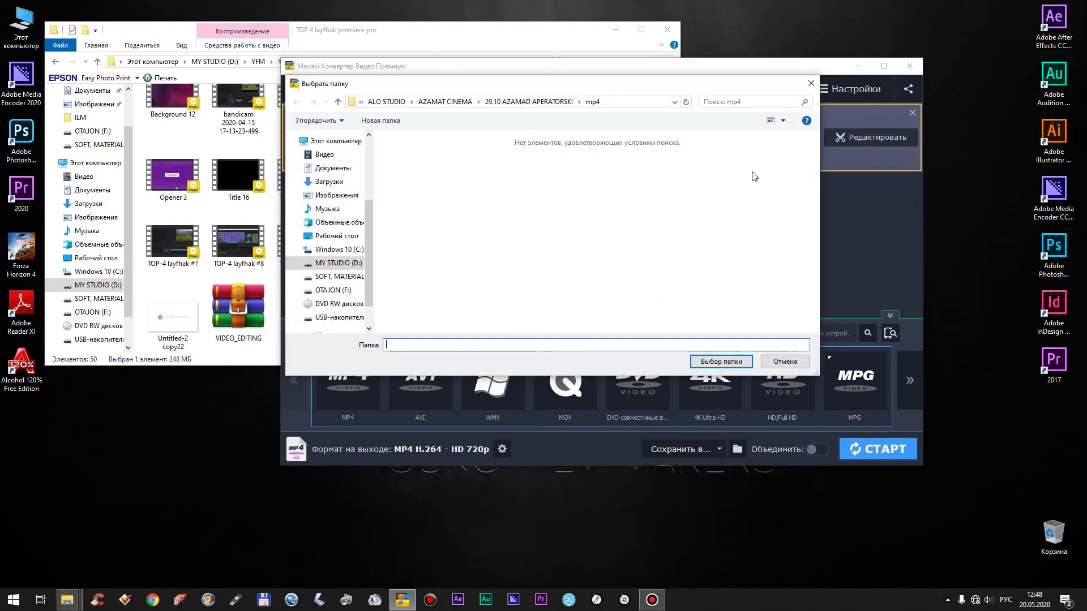
left_click(803, 87)
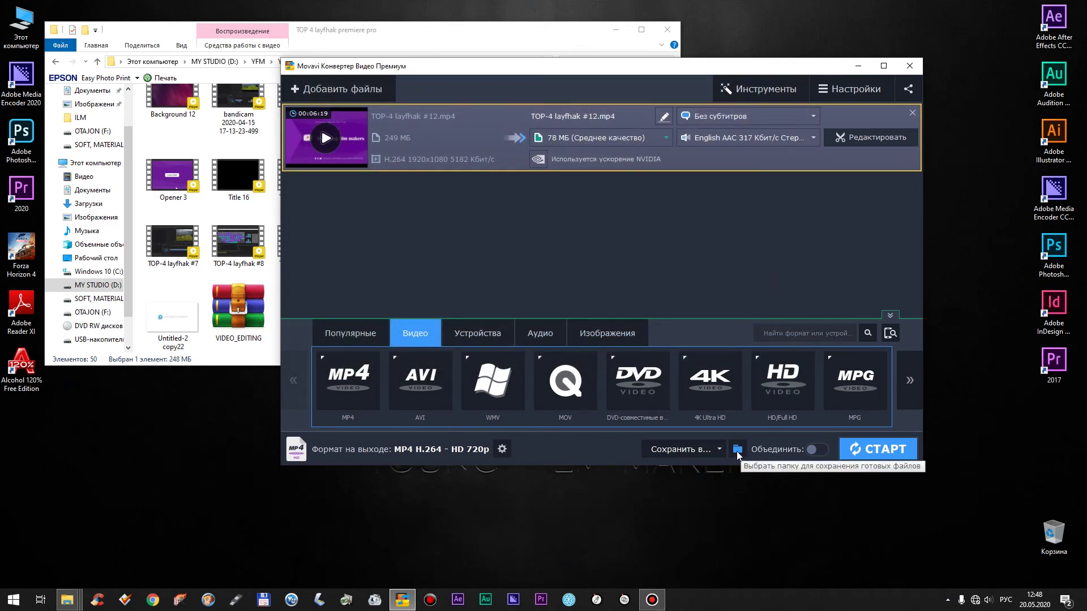
Set the output format to the Apple device preset iPhone XS Max
left_click(549, 334)
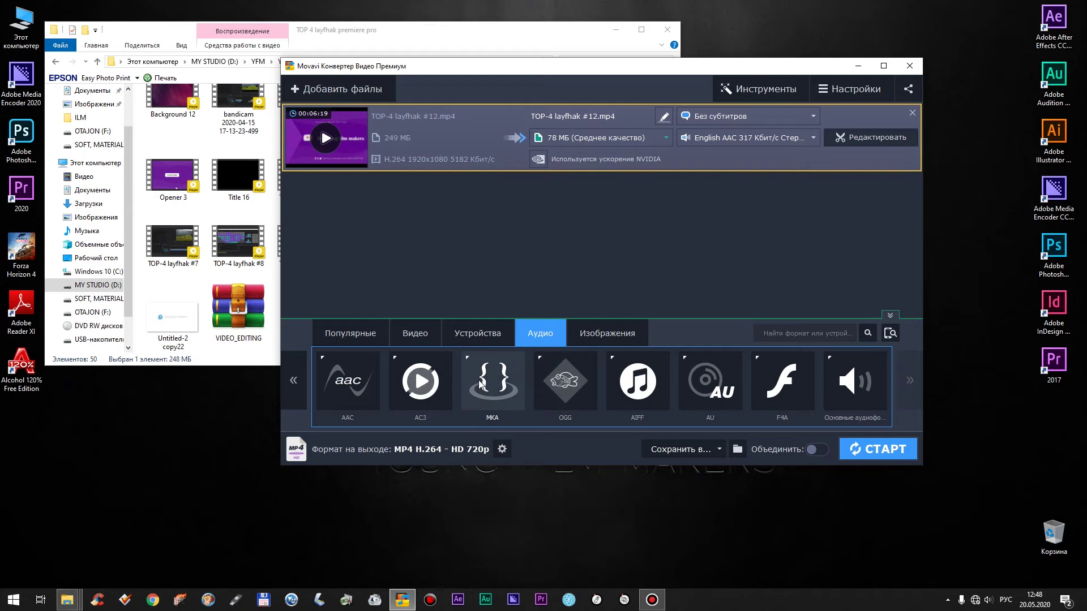
left_click(466, 334)
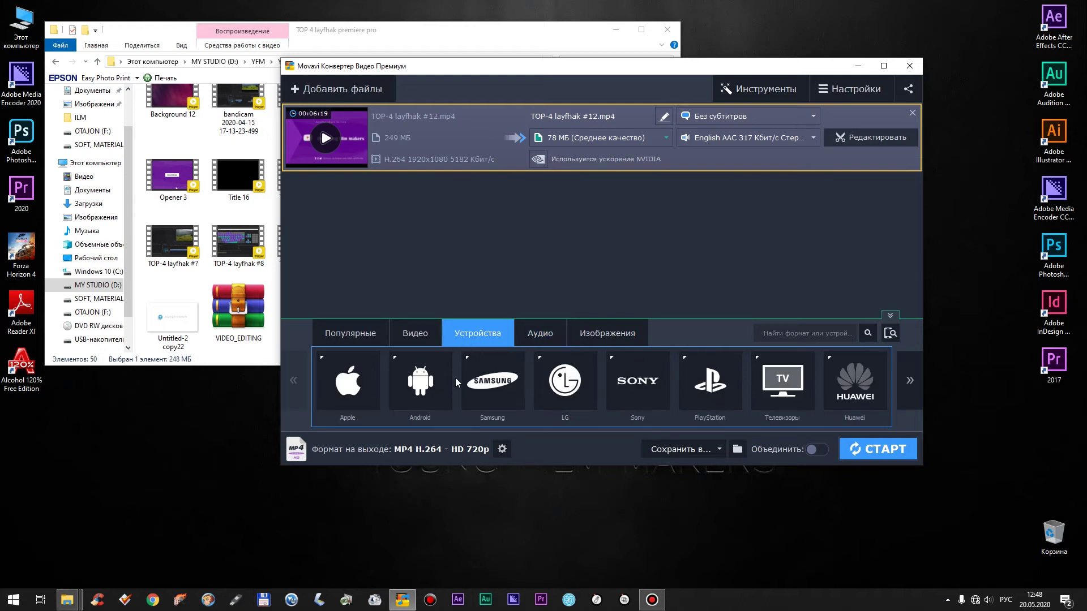
left_click(349, 387)
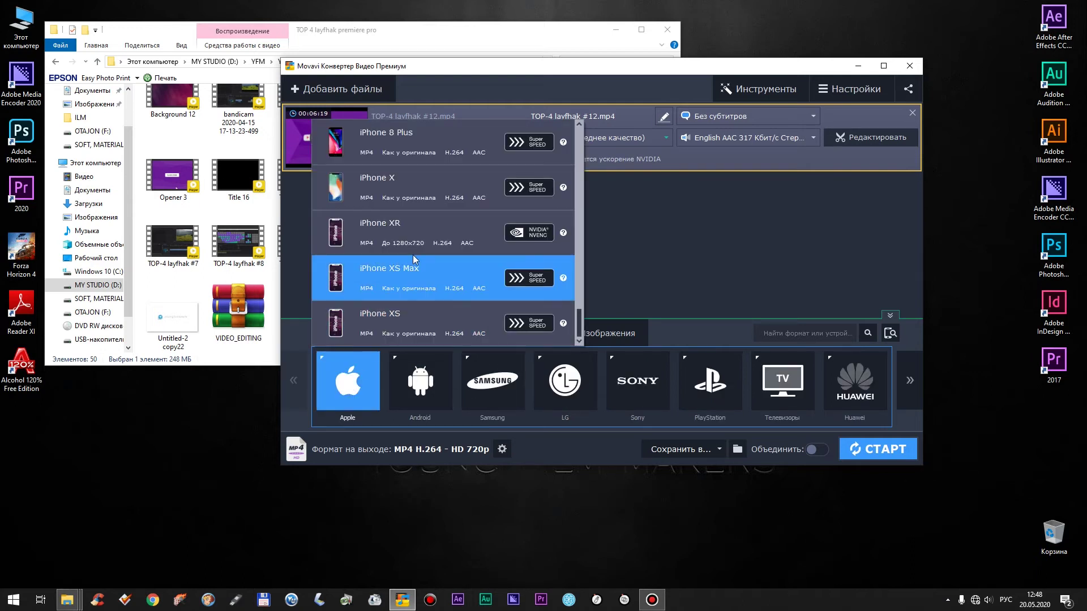
left_click(416, 278)
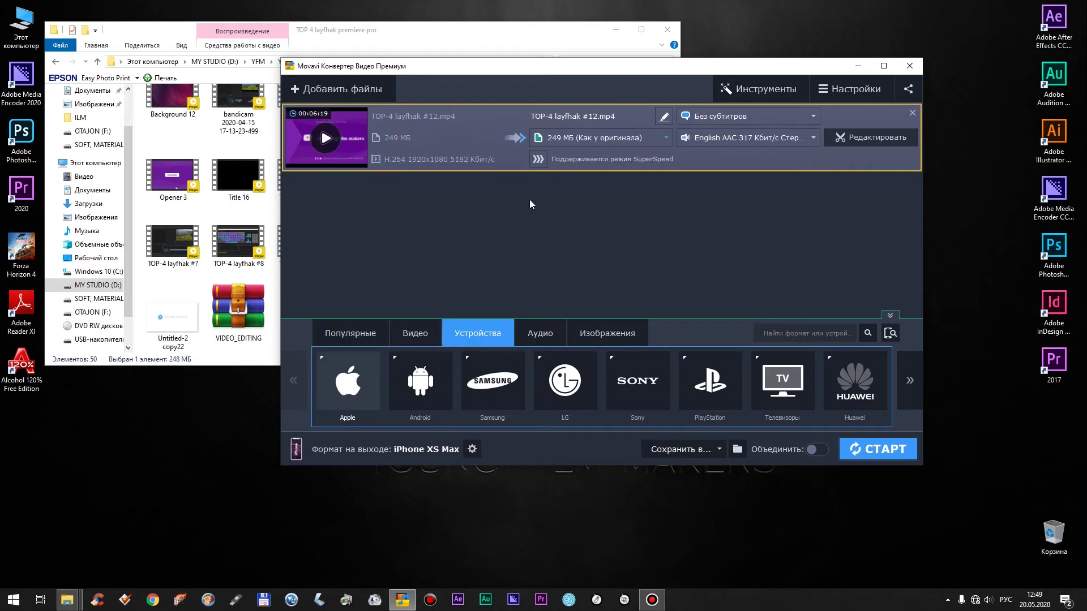
Examine the output size, quality and bitrate settings of TOP-4 layfhak #12.mp4
left_click(560, 143)
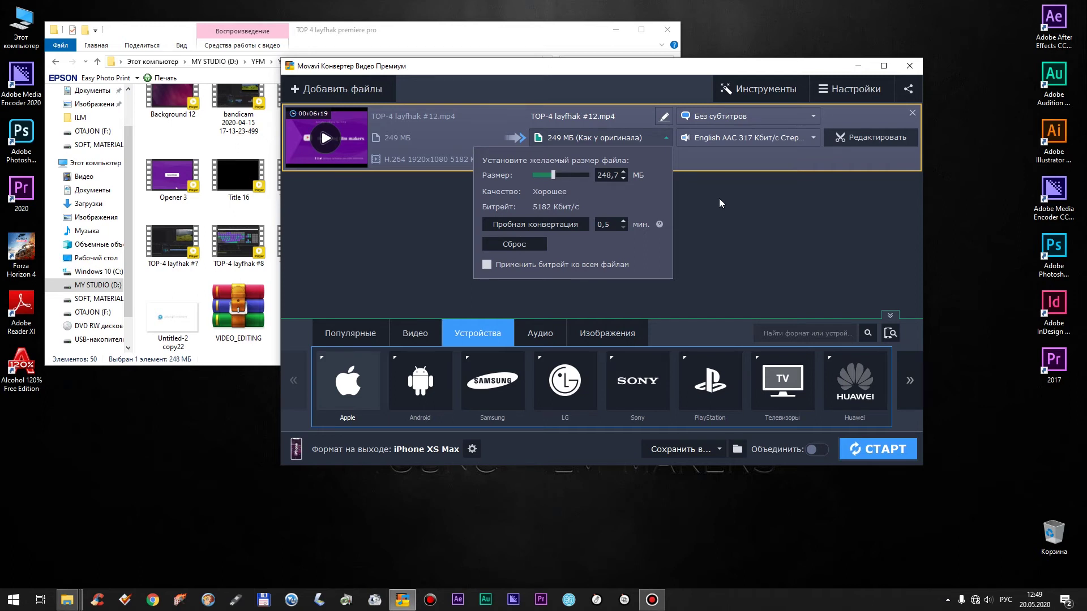
left_click(658, 201)
left_click(626, 134)
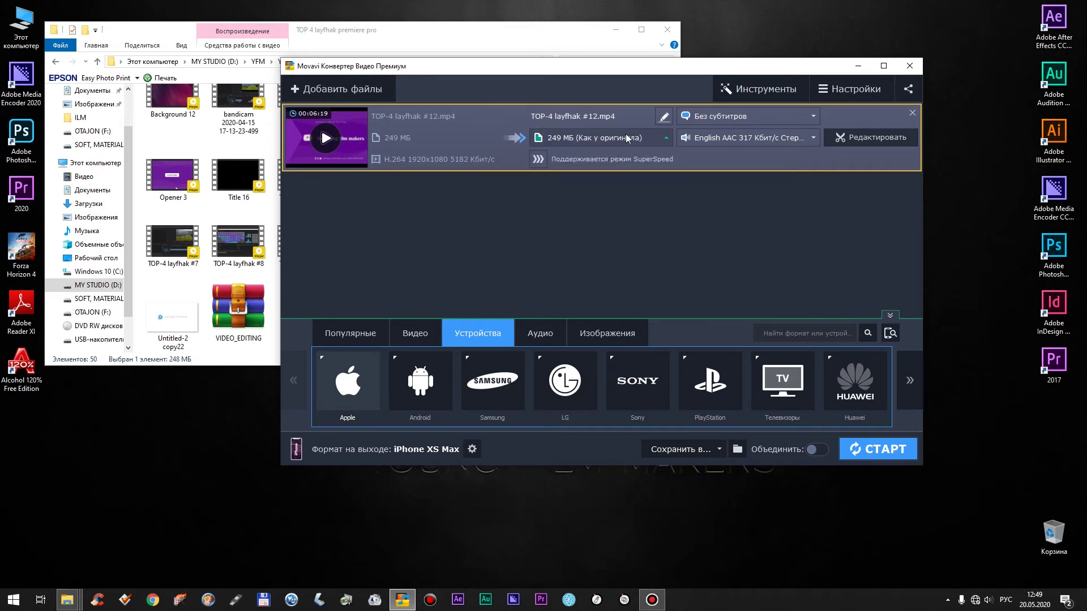
left_click(770, 237)
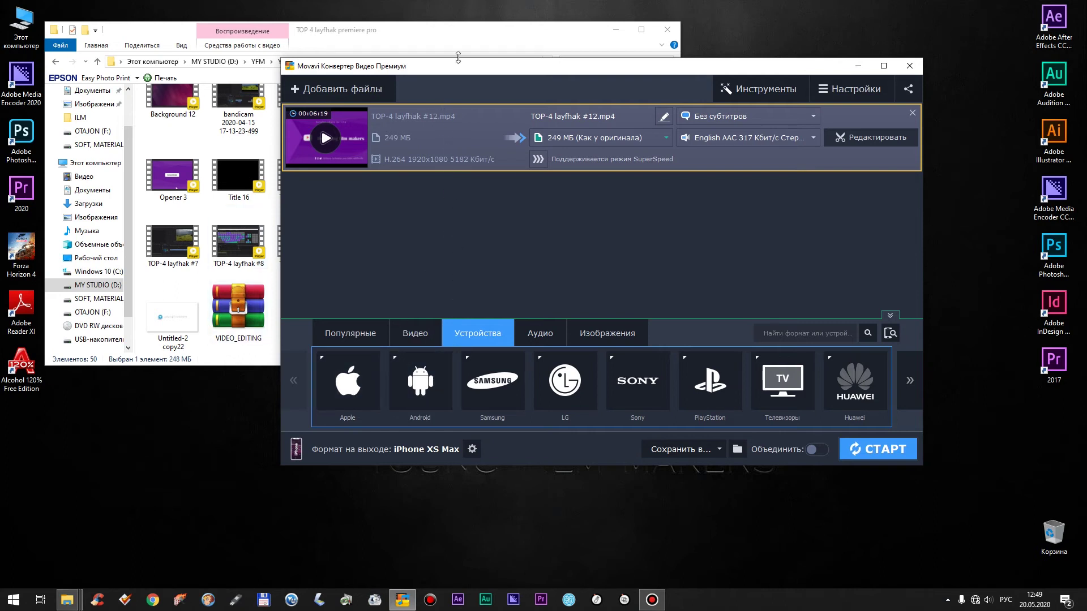
Shift the file folder window aside and add the video TOP-4 layfhak #11 to the conversion list
left_click_drag(480, 30, 441, 49)
left_click_drag(396, 283, 714, 287)
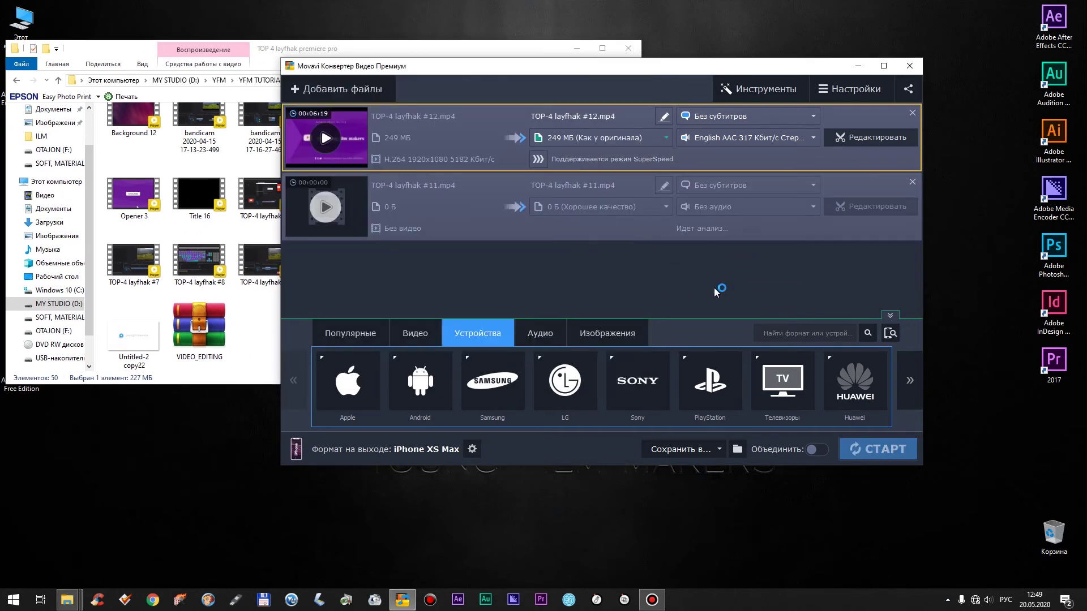
Reduce the target output size of TOP-4 layfhak #11.mp4 slightly
left_click(588, 210)
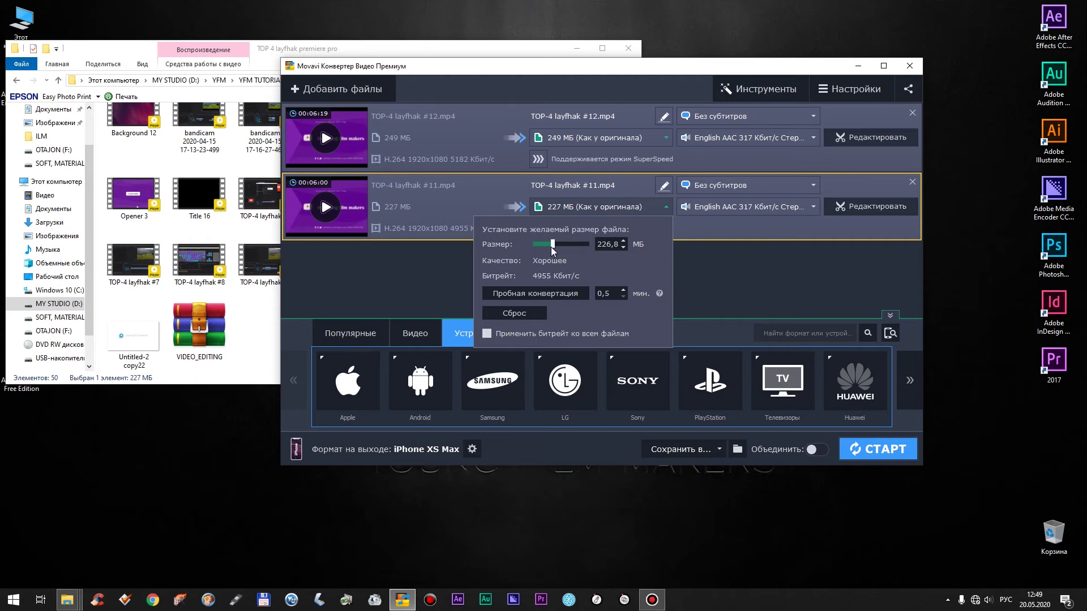
left_click_drag(553, 244, 547, 249)
left_click(721, 272)
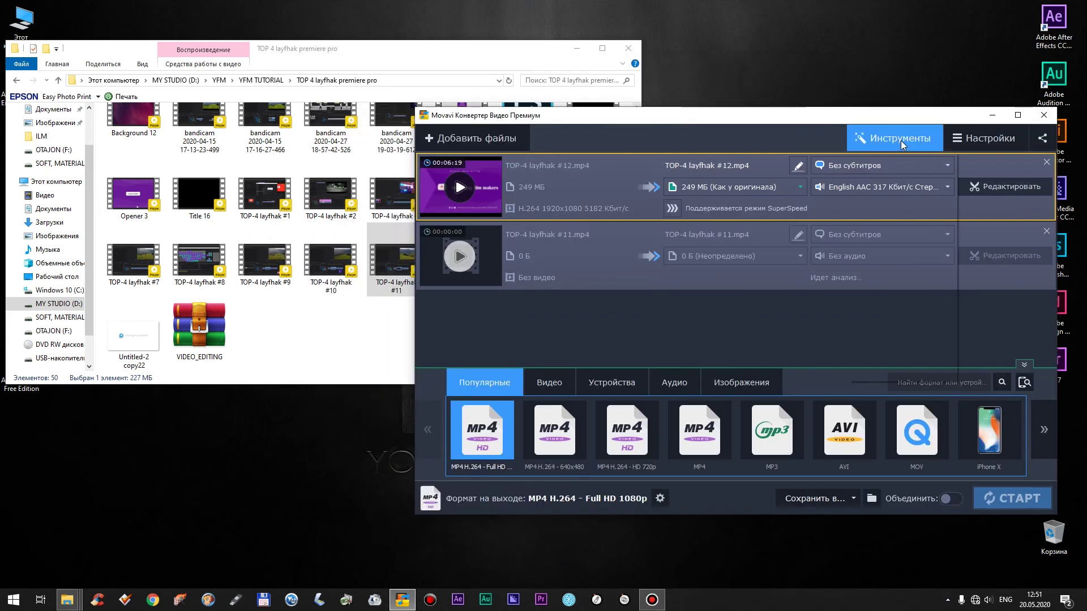
Open TOP-4 layfhak #11.mp4 in the editing window and examine the available video effects
left_click(901, 140)
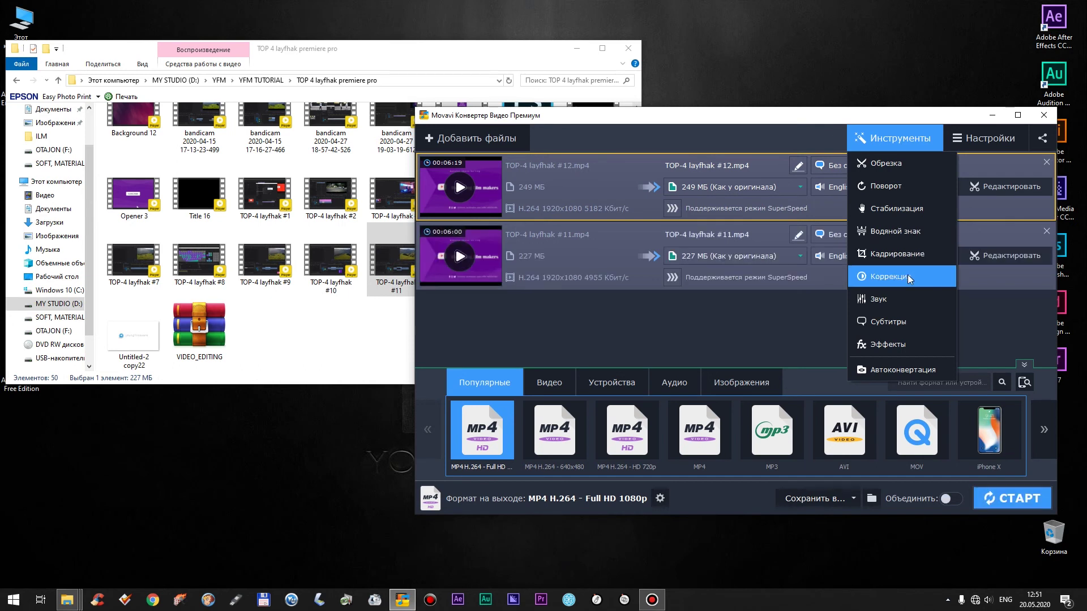
left_click(900, 345)
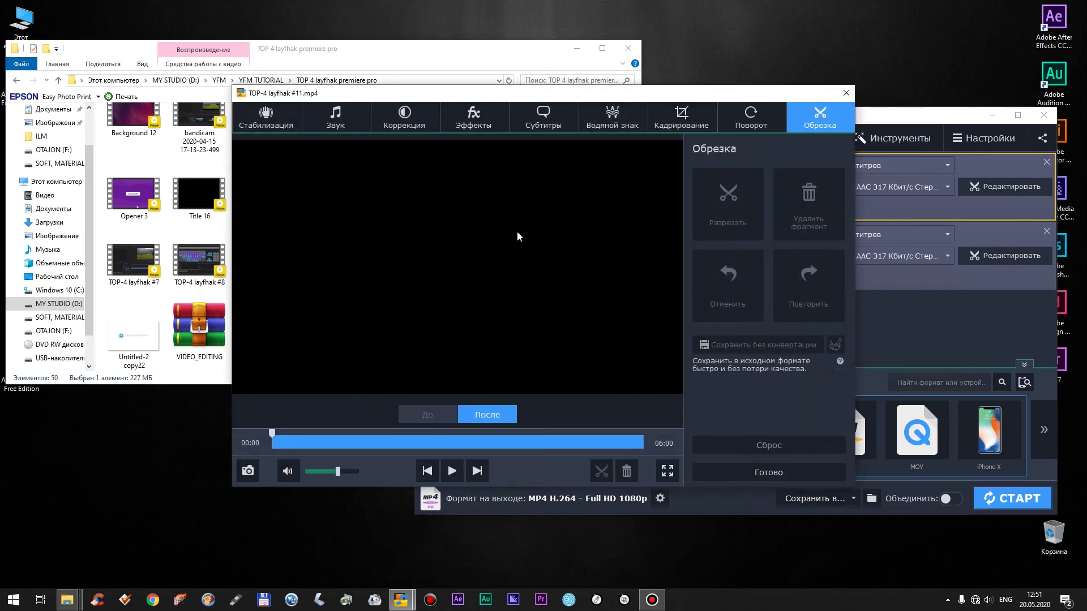
left_click(472, 129)
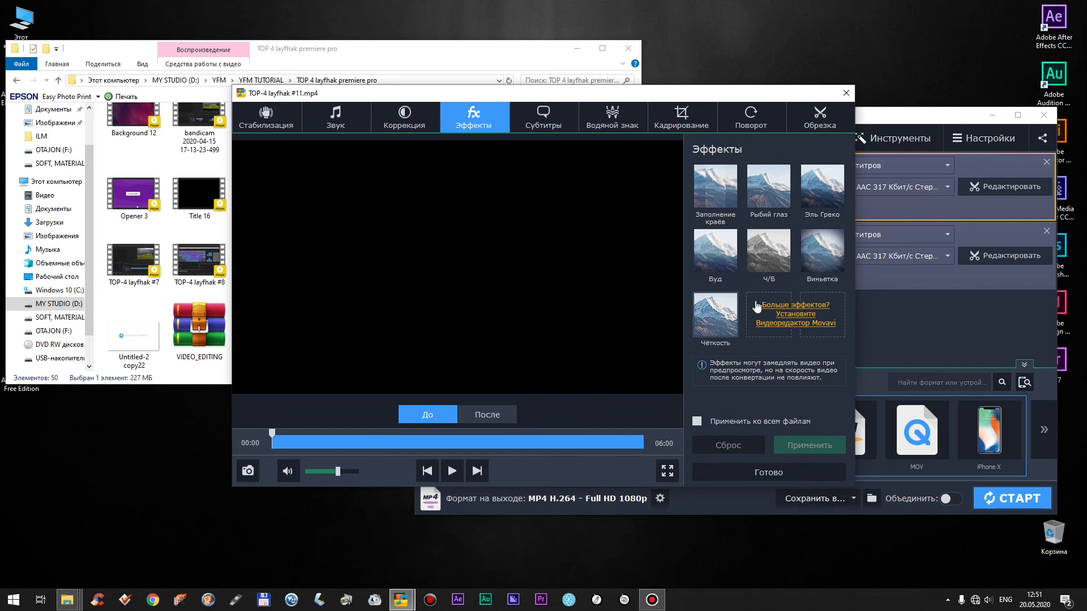
Examine the subtitle, cropping and rotation options for TOP-4 layfhak #11.mp4
left_click(535, 126)
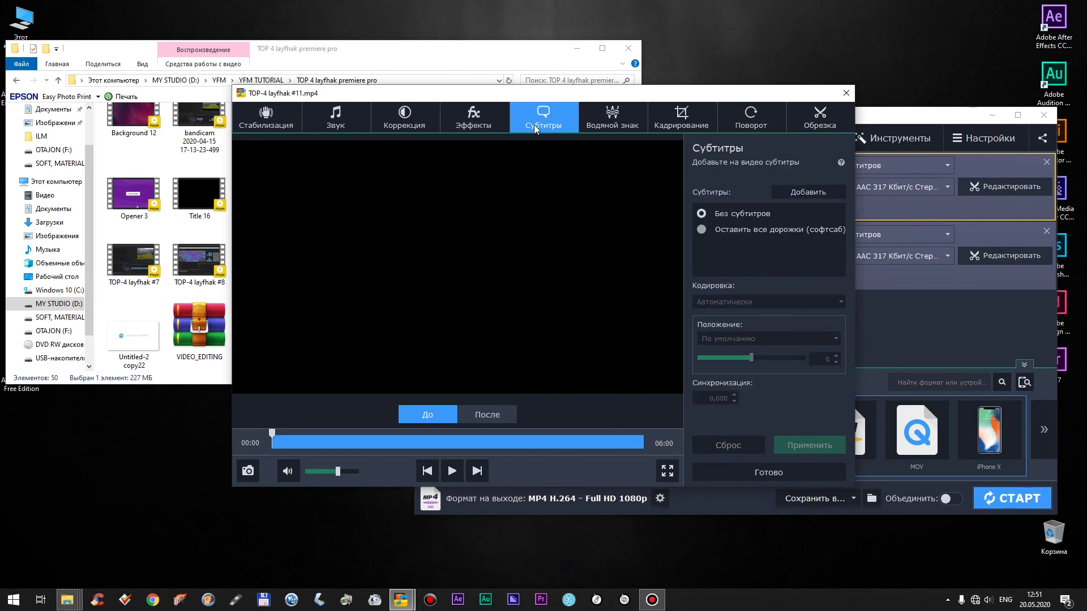
left_click(642, 116)
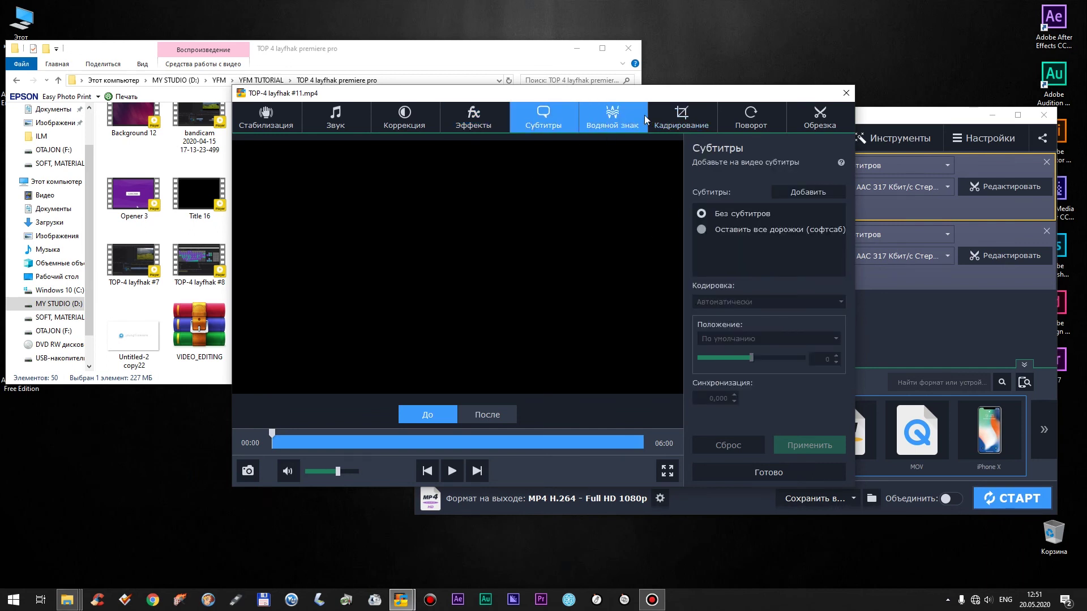
left_click(682, 119)
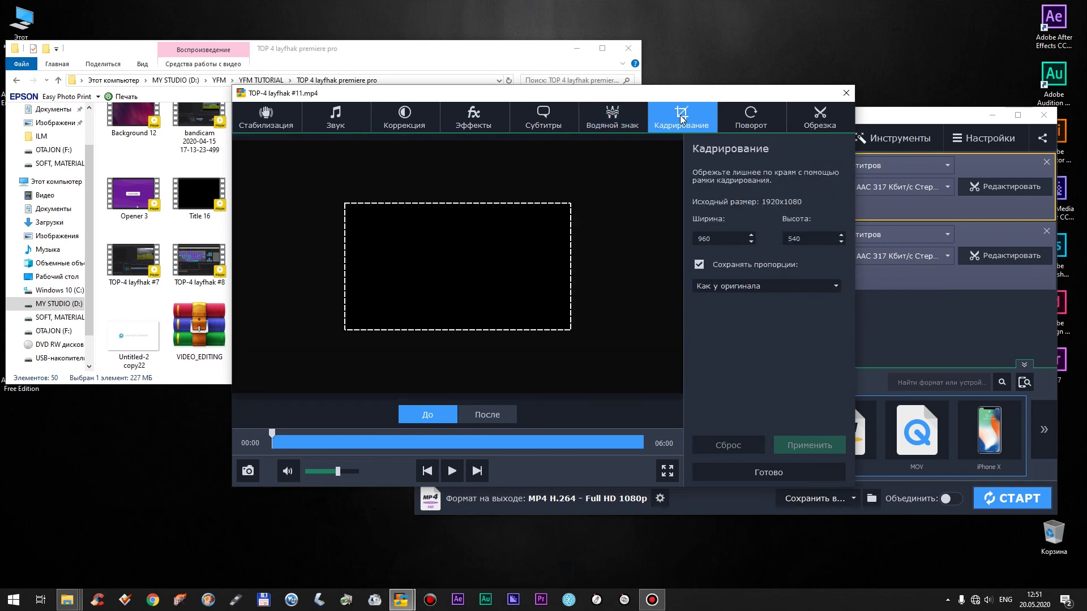
left_click(746, 124)
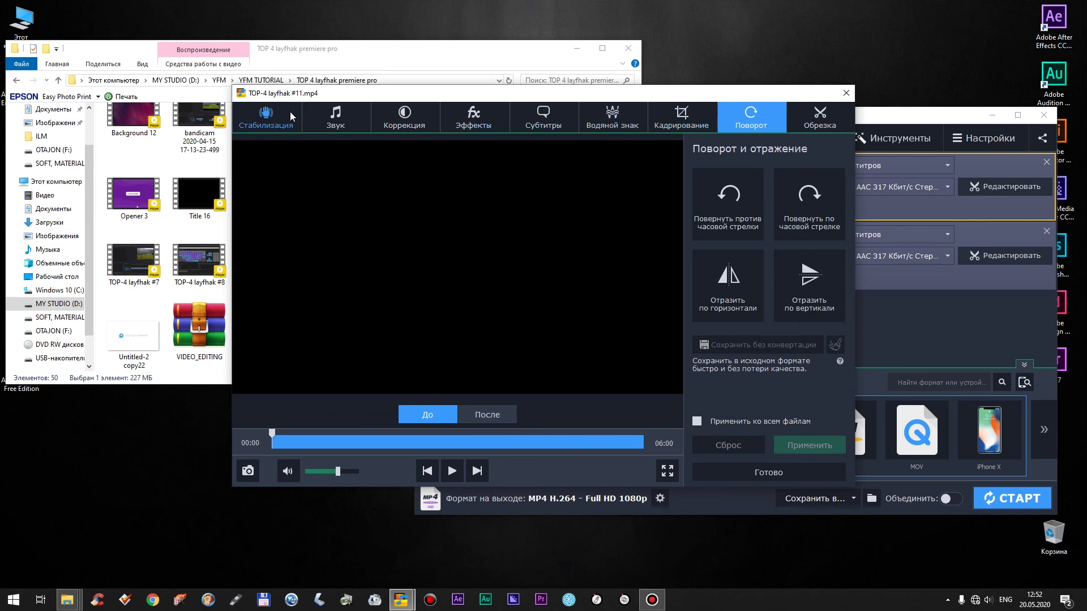
Examine the audio and colour correction settings of TOP-4 layfhak #11.mp4 and close the editing window
left_click(335, 120)
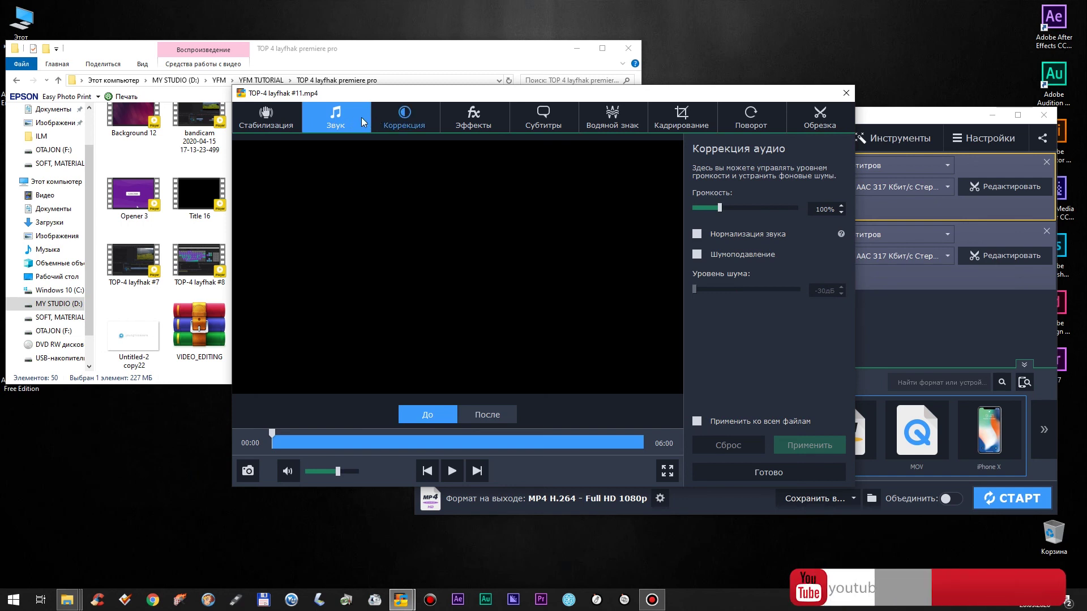
left_click(404, 119)
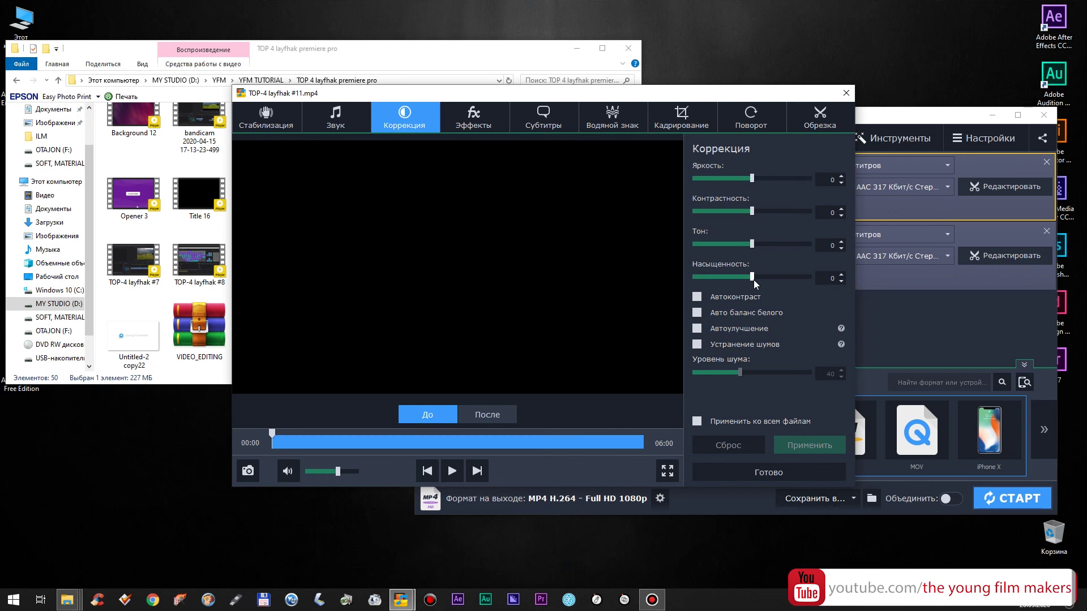
left_click(847, 93)
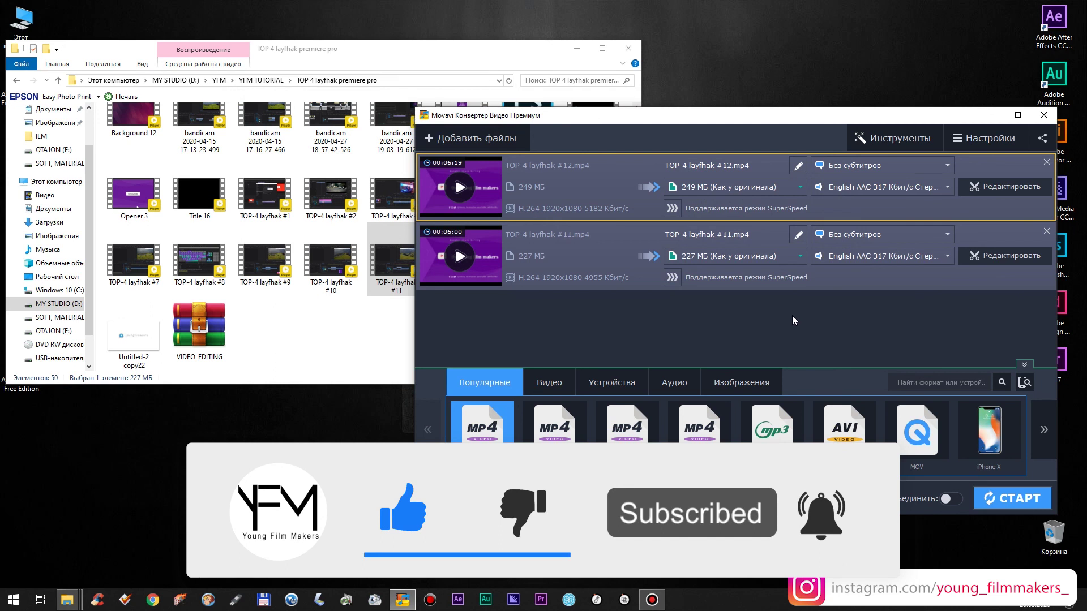
left_click(648, 604)
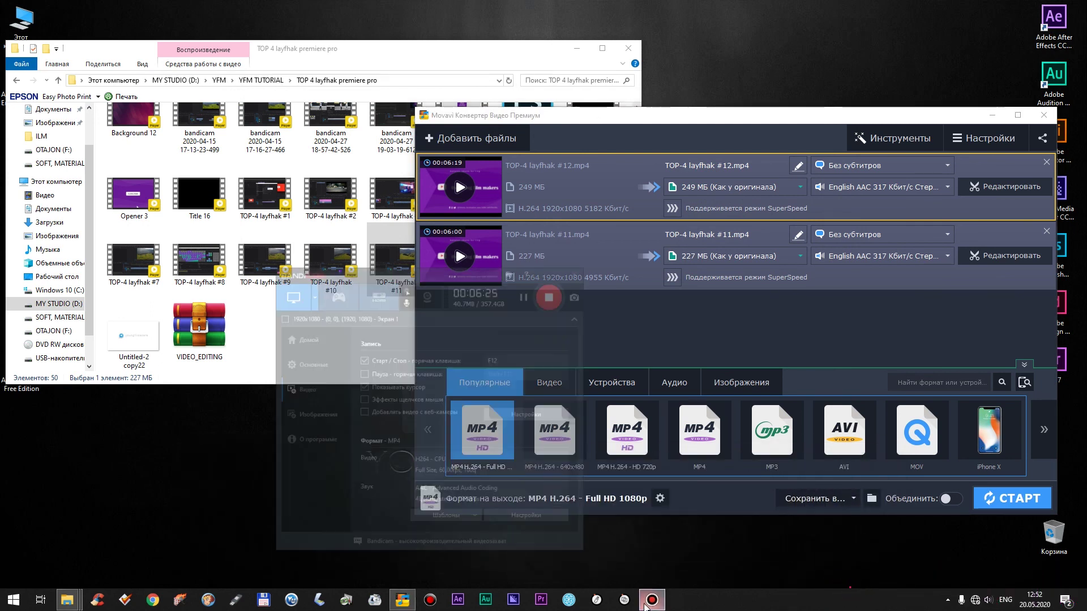